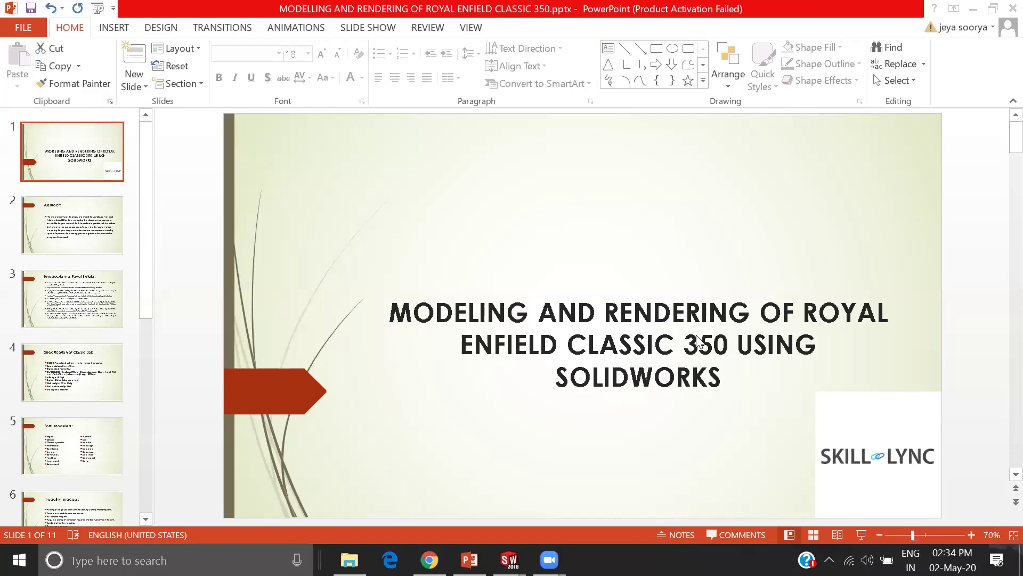
Review the presentation slides from the Abstract through the specifications, modeled parts, rendered images and references to the Conclusion
click(46, 210)
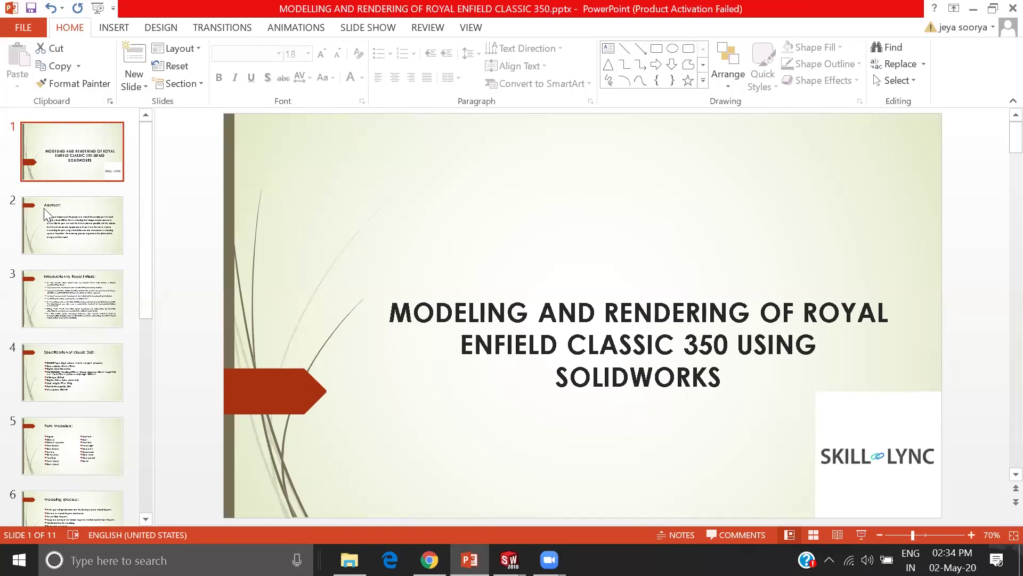
click(114, 244)
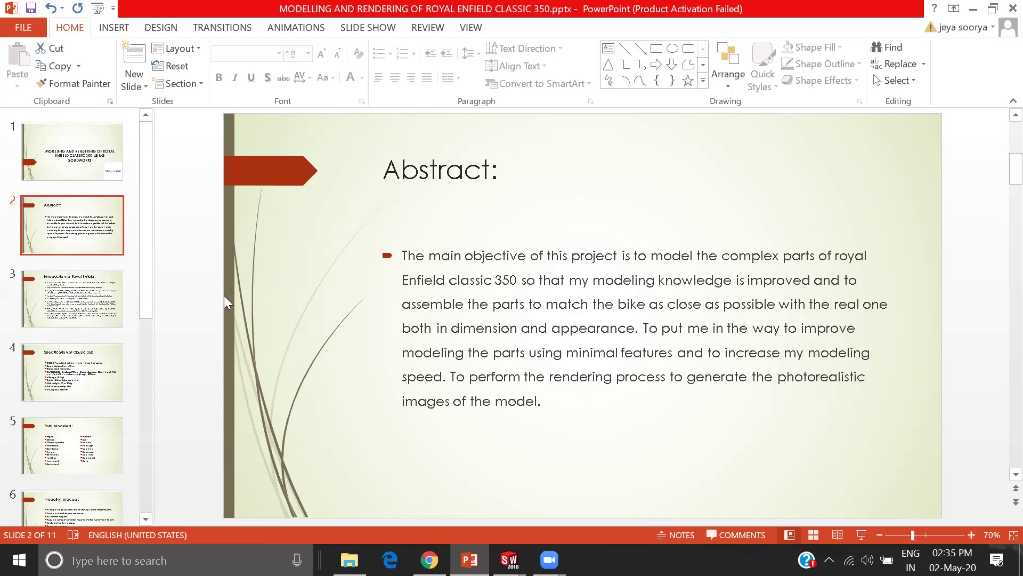
scroll(420, 254, down, 1)
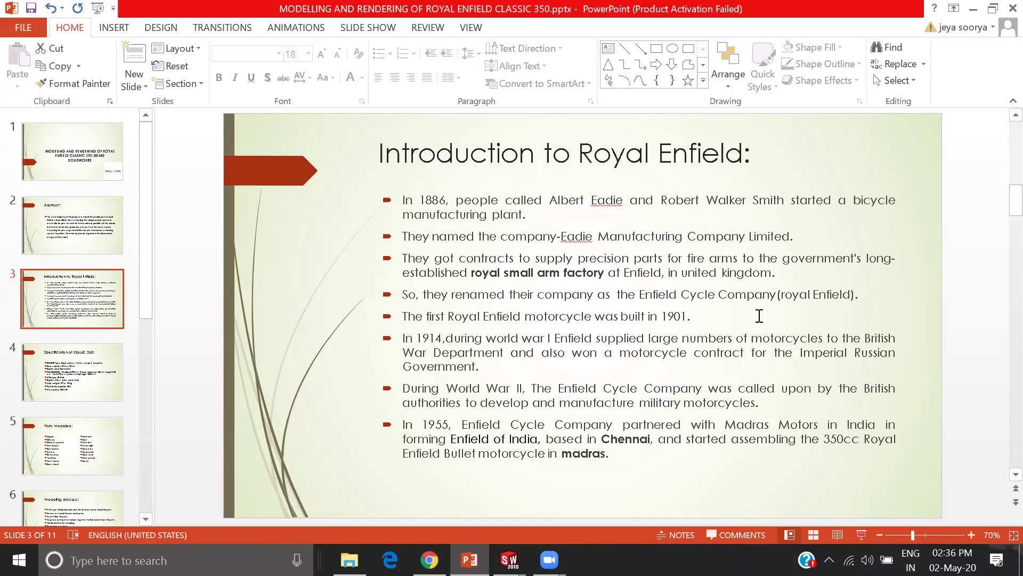
scroll(759, 315, down, 2)
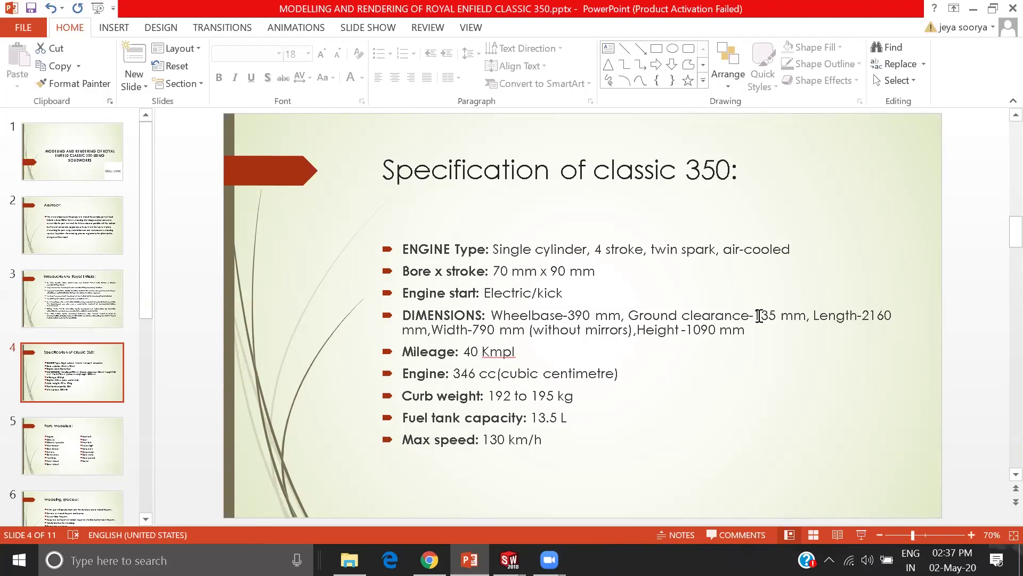
scroll(758, 316, down, 1)
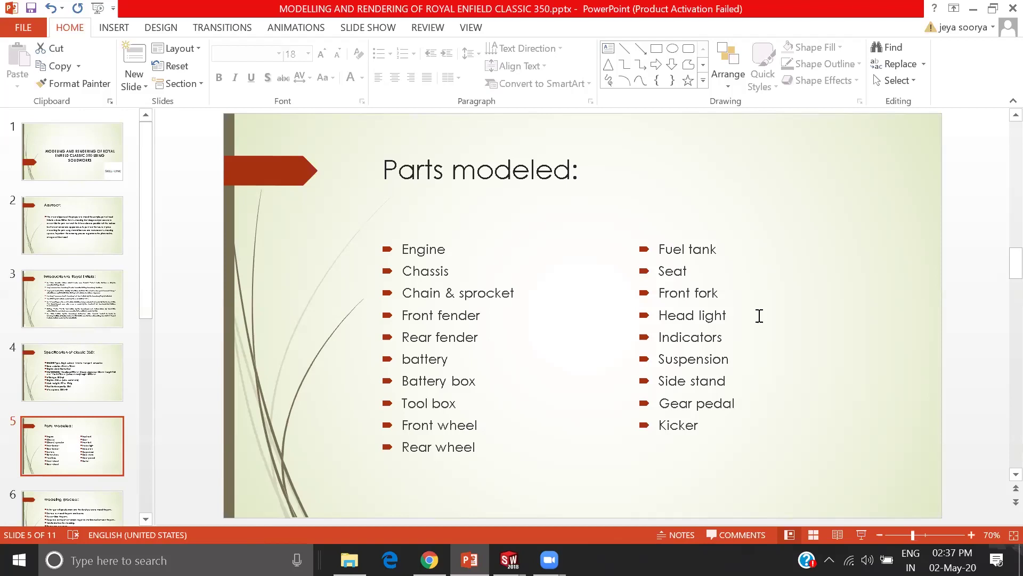
scroll(759, 315, down, 1)
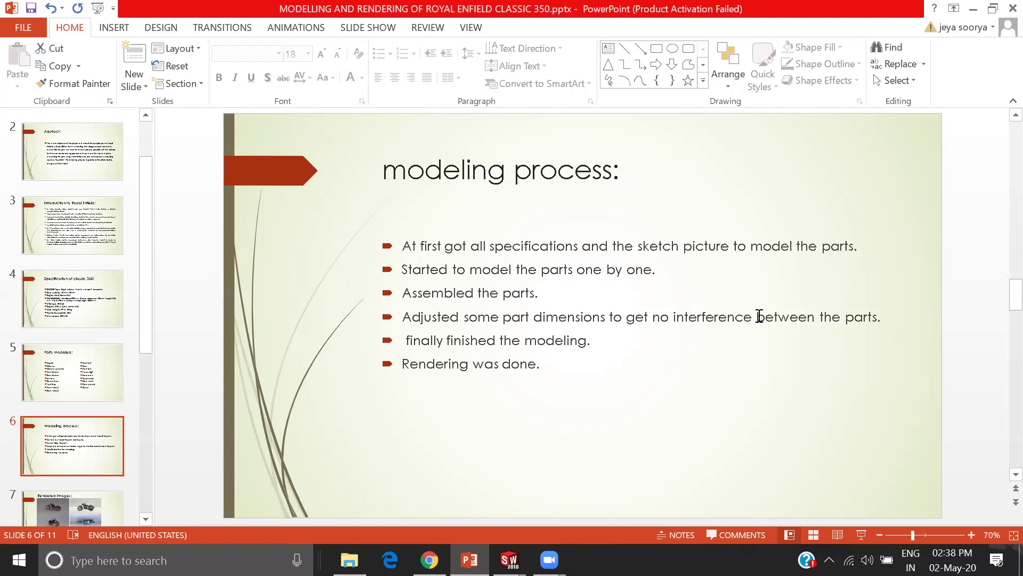
scroll(759, 319, down, 1)
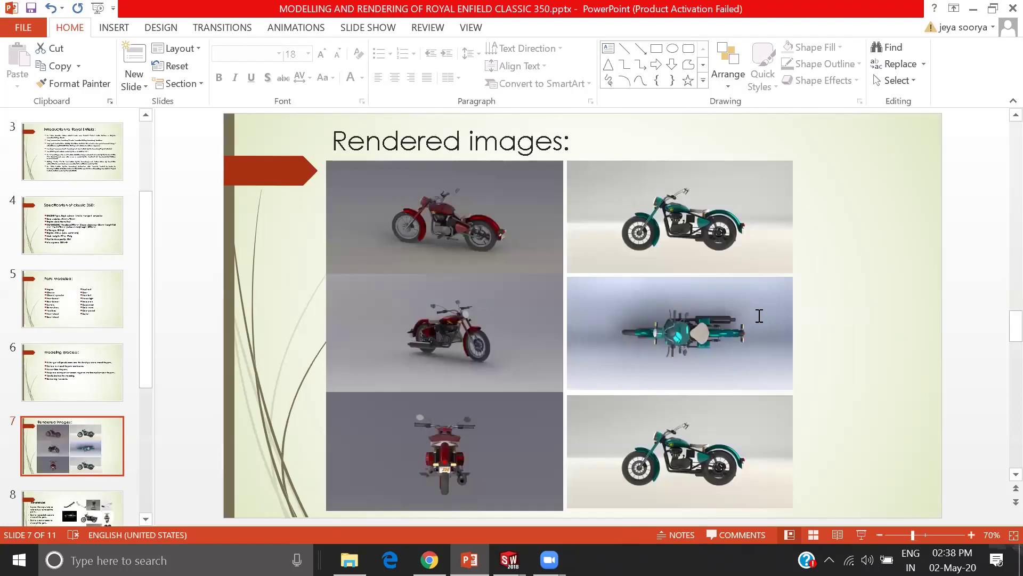
scroll(758, 316, down, 1)
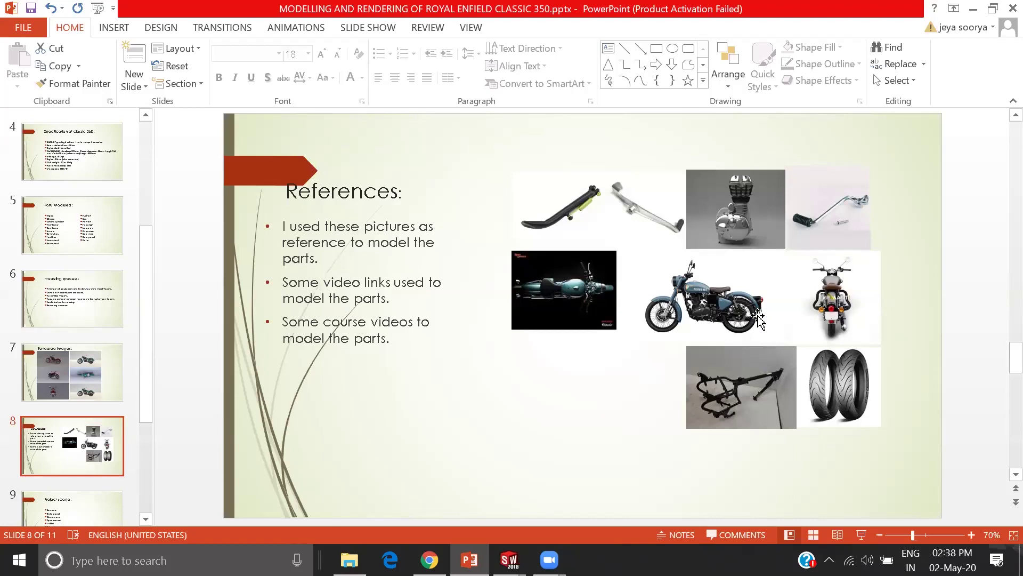
scroll(759, 319, down, 1)
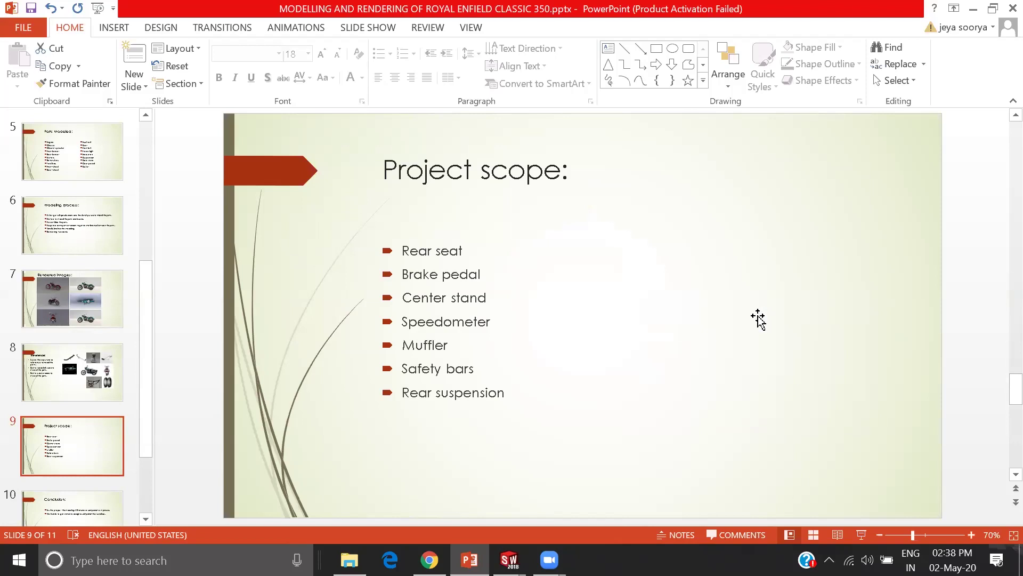
key(Page_Down)
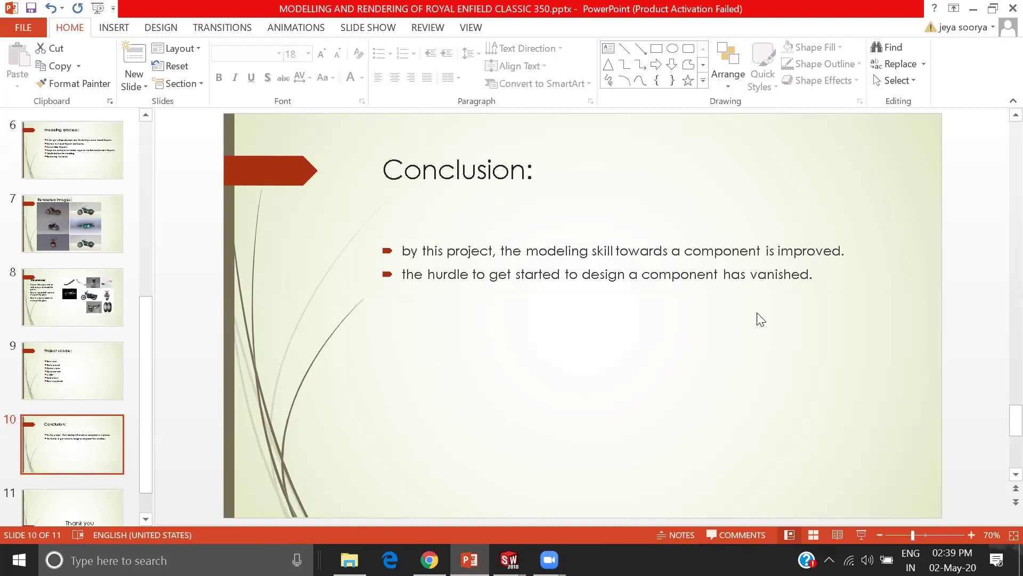
Switch to SOLIDWORKS, collapse the expanded component tree and examine the motorcycle's main assembly
key(alt+Tab)
middle_drag(573, 397, 527, 397)
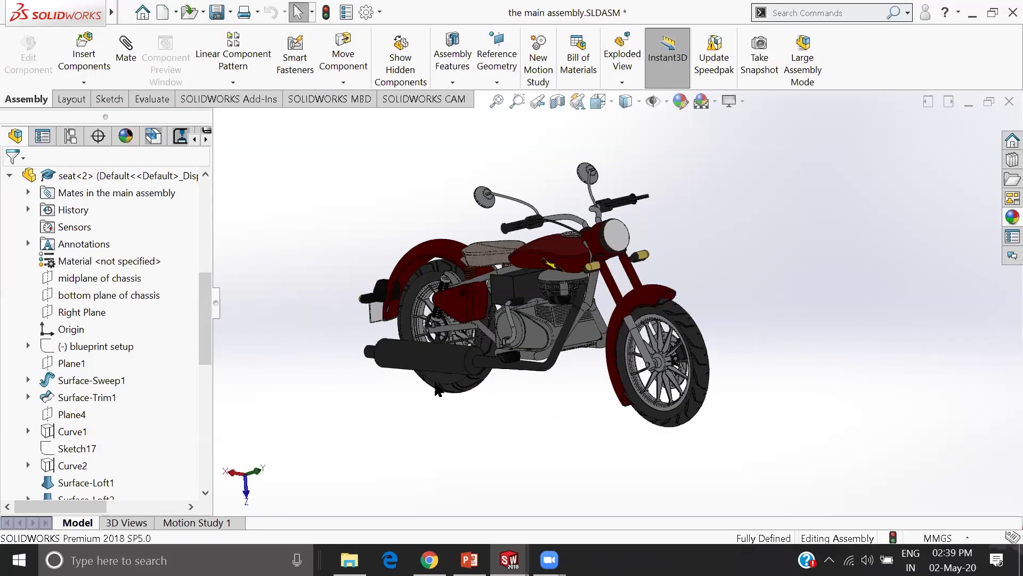
key(z)
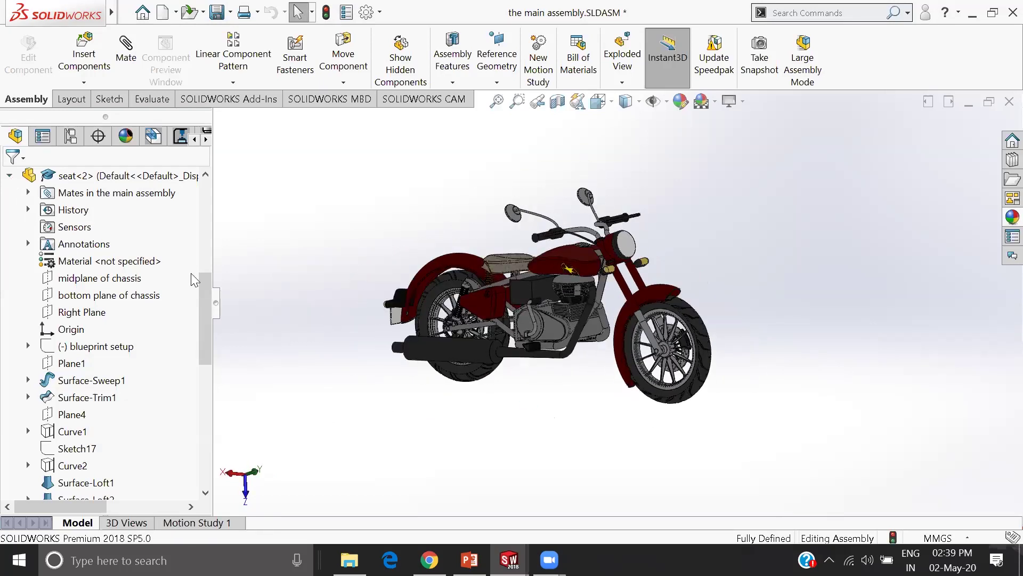
key(shift+c)
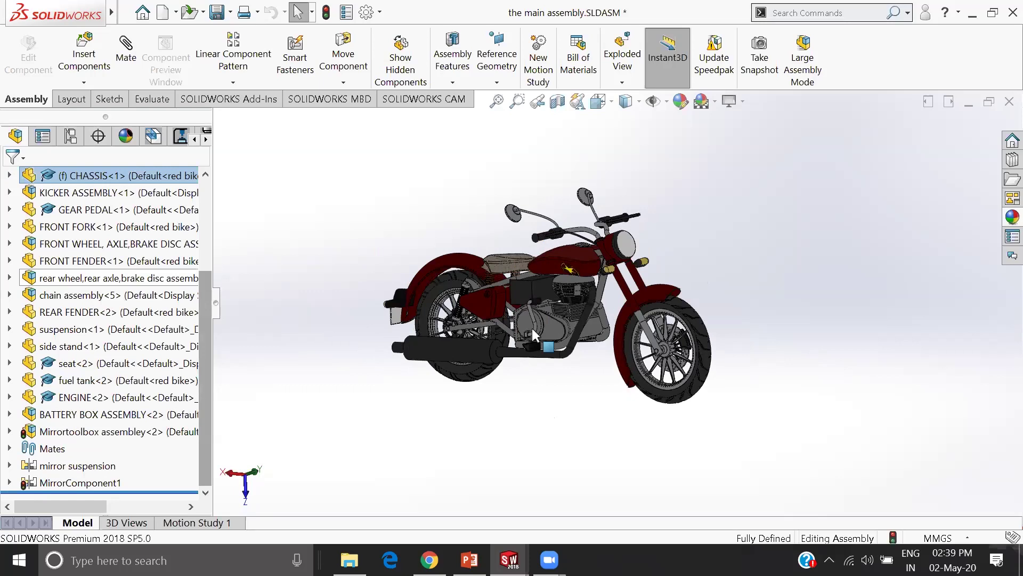
scroll(436, 312, up, 1)
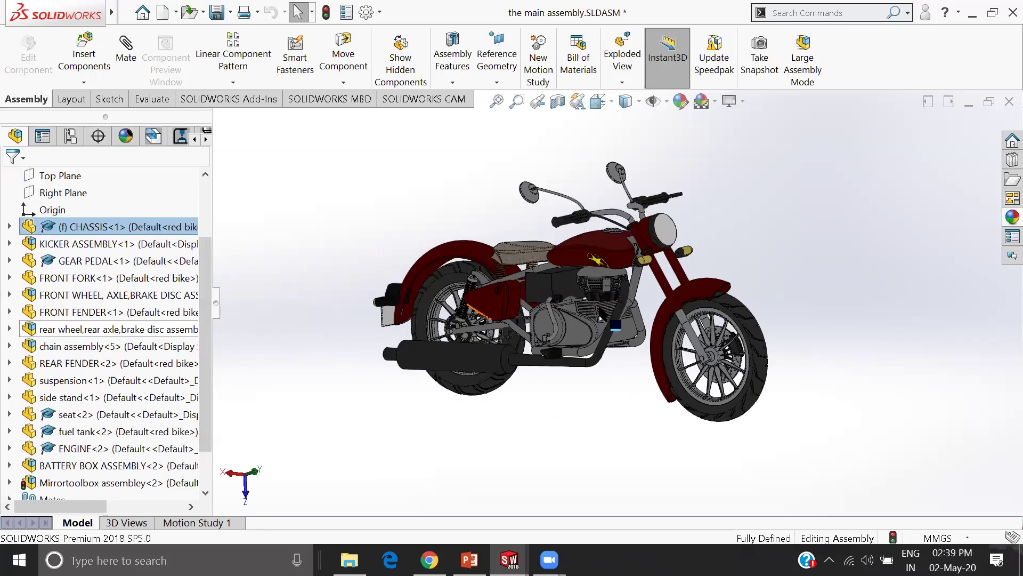
Swing the kicker lever beside the engine to a new position in the main assembly
scroll(601, 310, down, 2)
click(560, 333)
drag(557, 327, 598, 299)
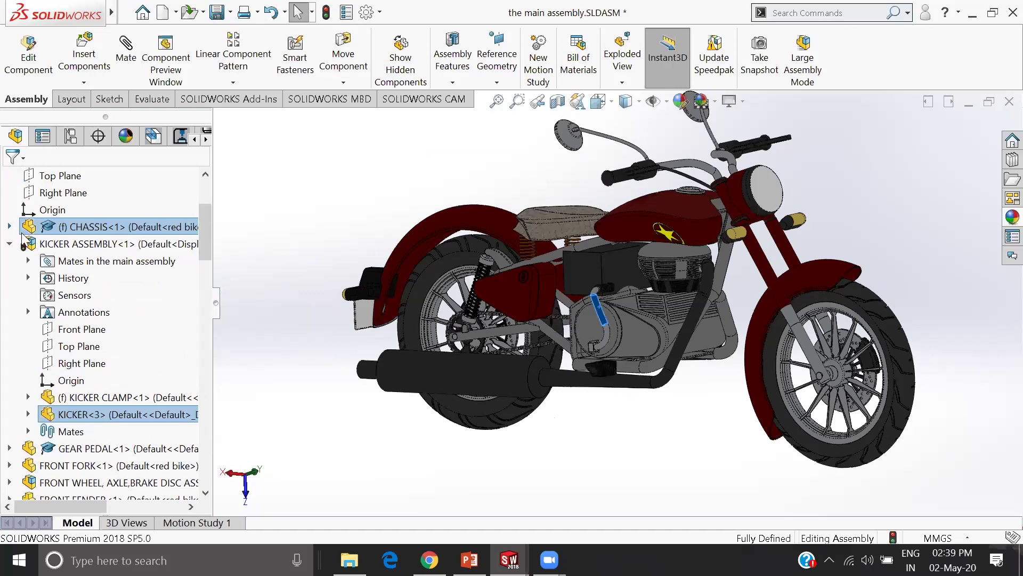
Look through the CHASSIS component's features, collapse the component tree and inspect the motorcycle's opposite side
click(9, 226)
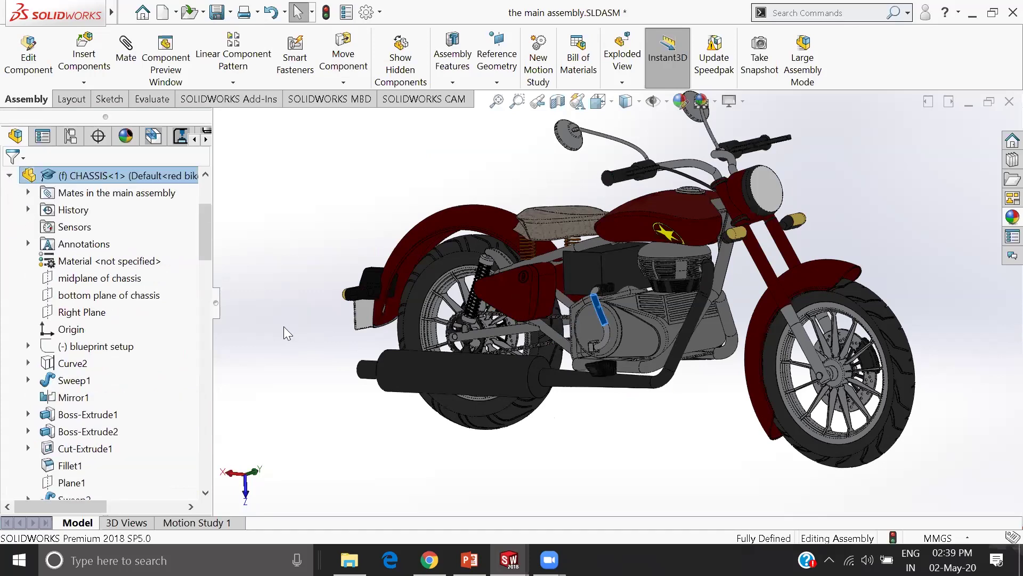
key(shift+c)
middle_drag(565, 375, 465, 380)
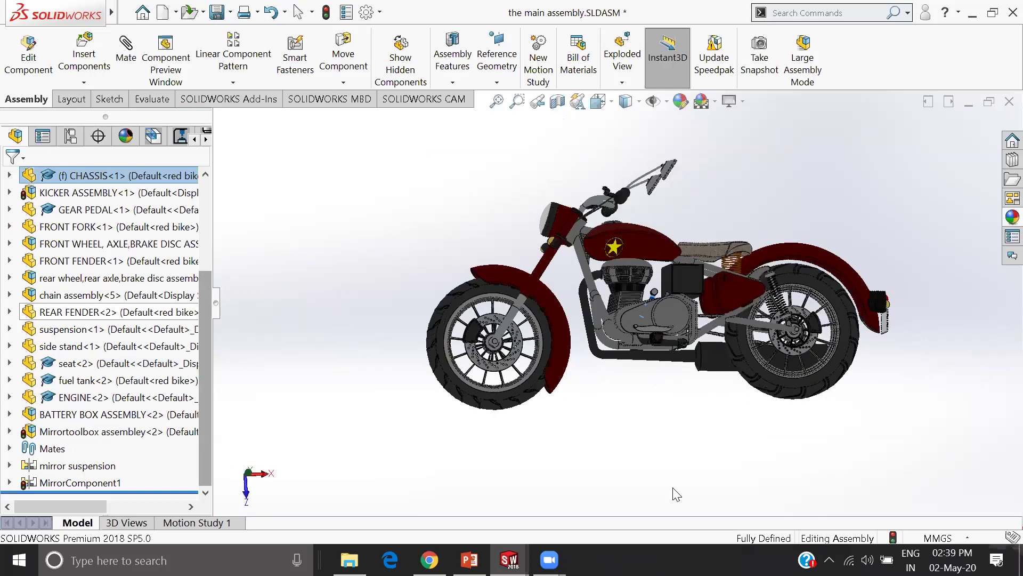
Bring up the battery box assembly and swing its door open to expose the battery
mouse_move(509, 559)
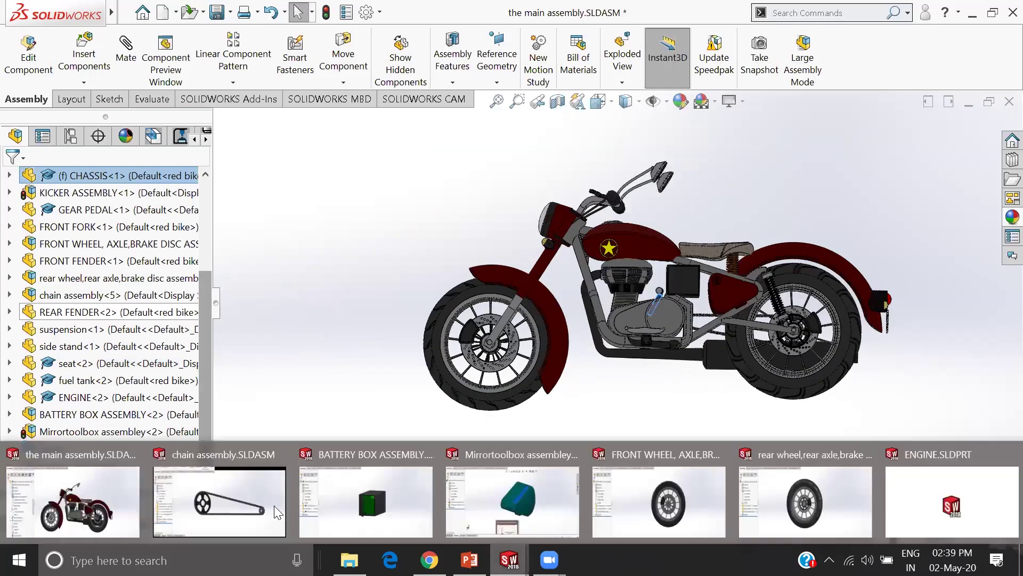
click(226, 507)
click(366, 501)
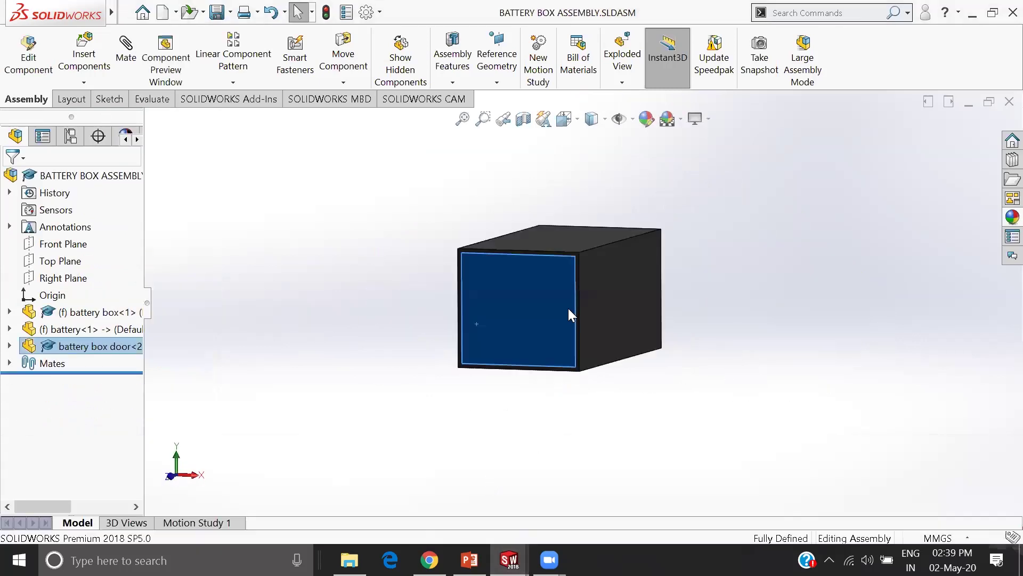
drag(479, 309, 433, 316)
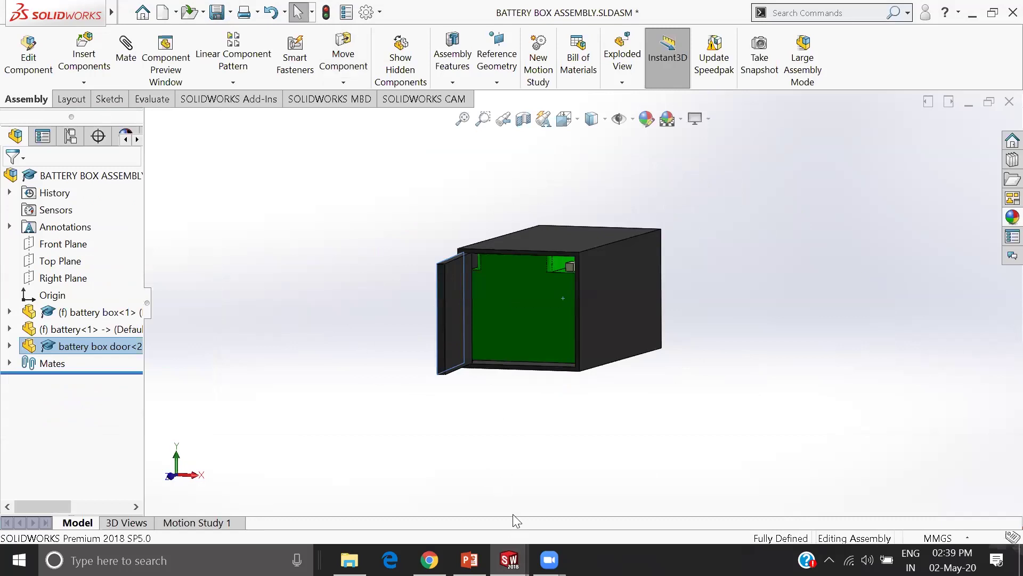
Bring up the mirrored toolbox assembly, decline the rebuild and swing the toolbox door open
key(ctrl+Tab)
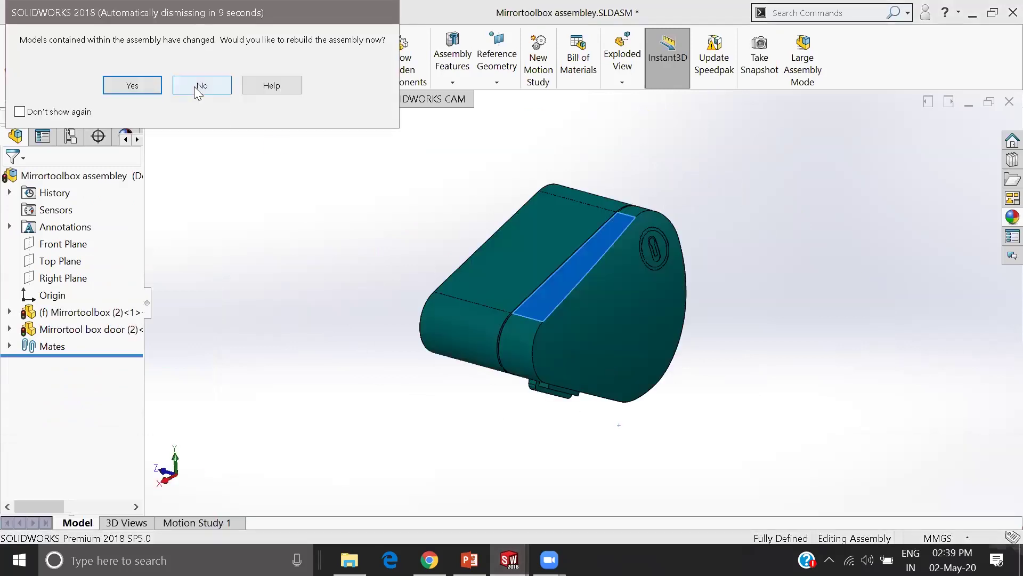
click(194, 86)
drag(640, 366, 573, 512)
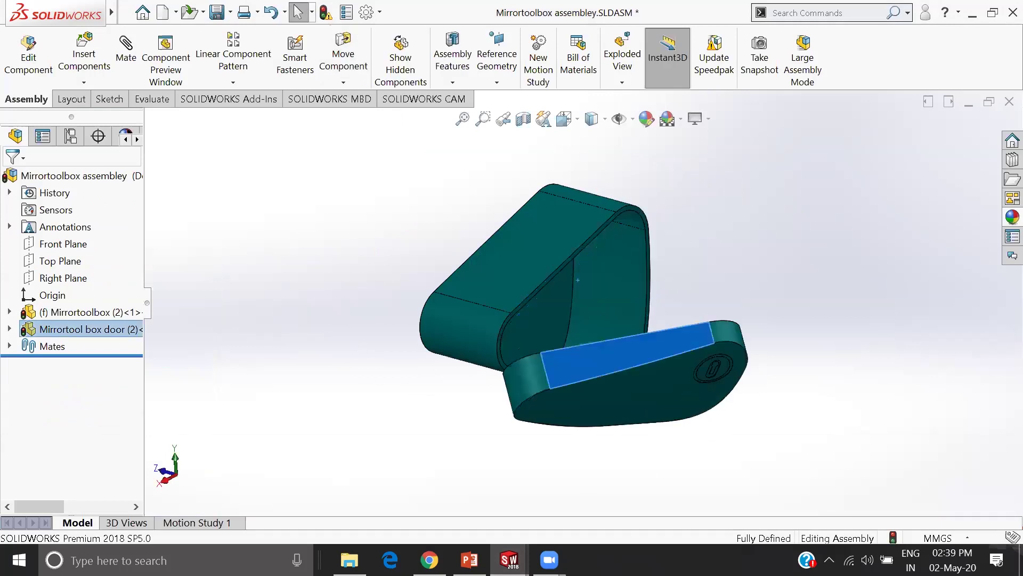
Bring up the front wheel, axle and brake disc assembly and rotate the front wheel about its axle
click(509, 560)
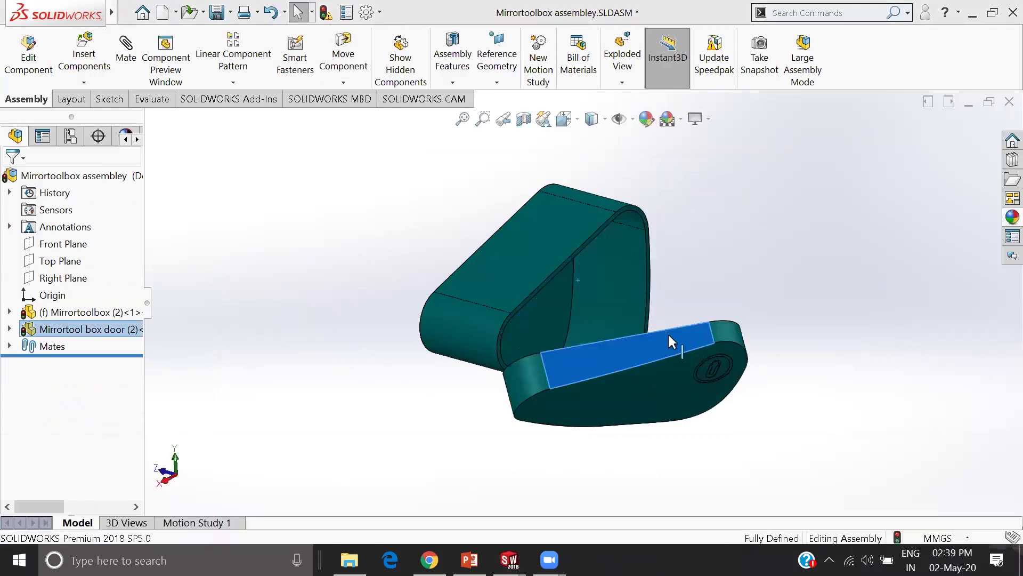
key(ctrl+Tab)
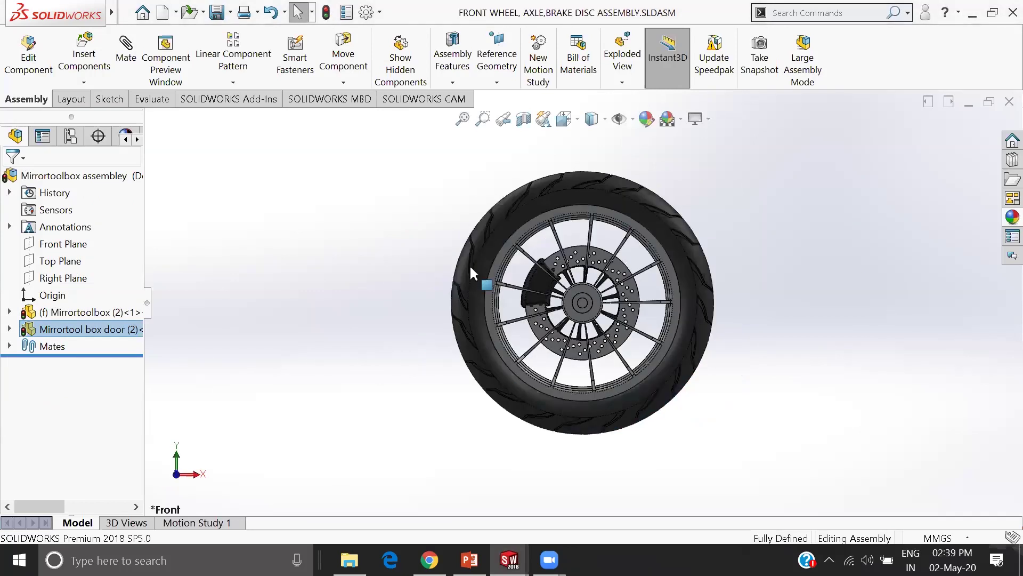
drag(470, 267, 786, 505)
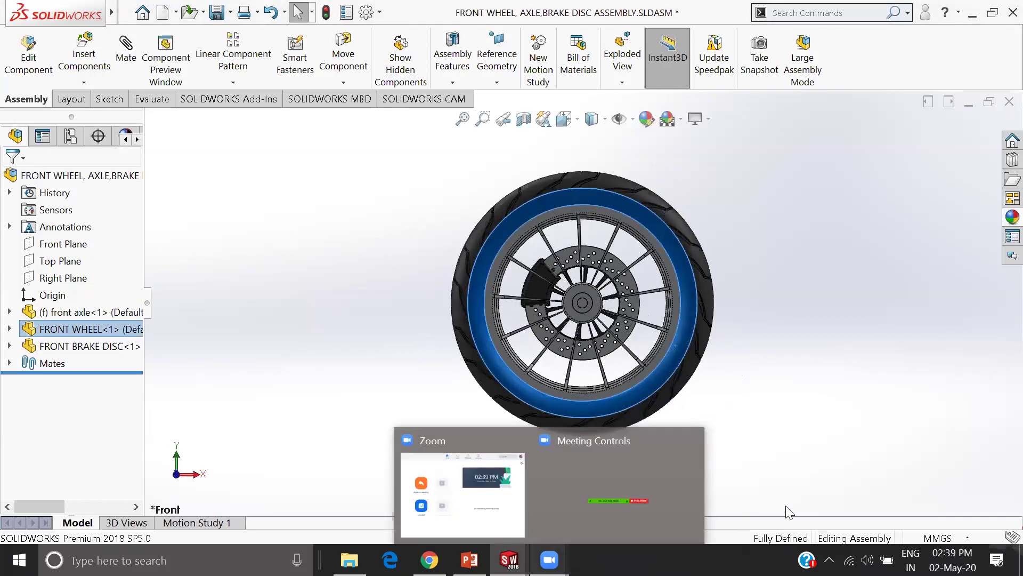
Bring up the rear wheel, rear axle and brake disc assembly and rotate the rear wheel about its axle
key(ctrl+Tab)
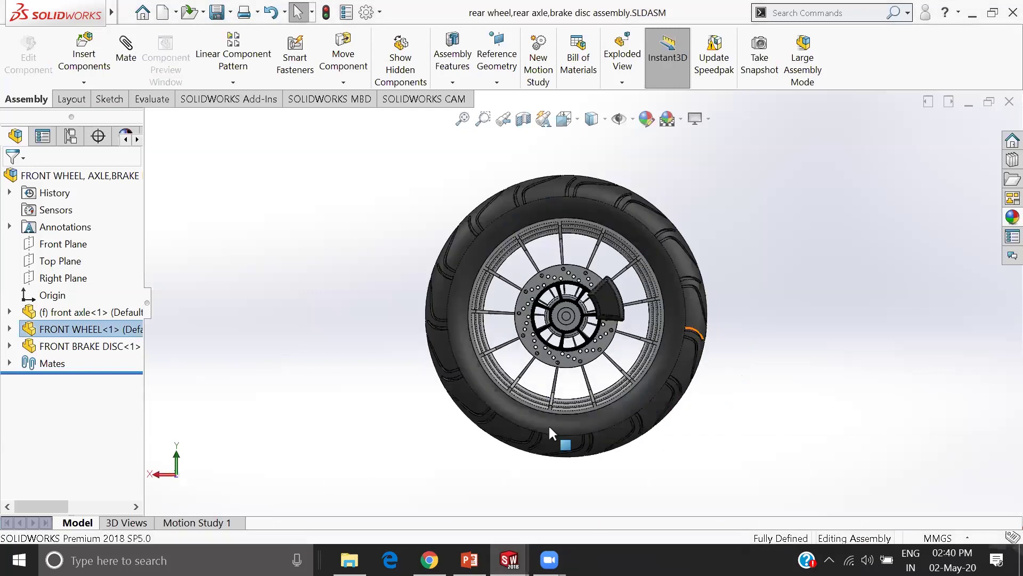
click(488, 228)
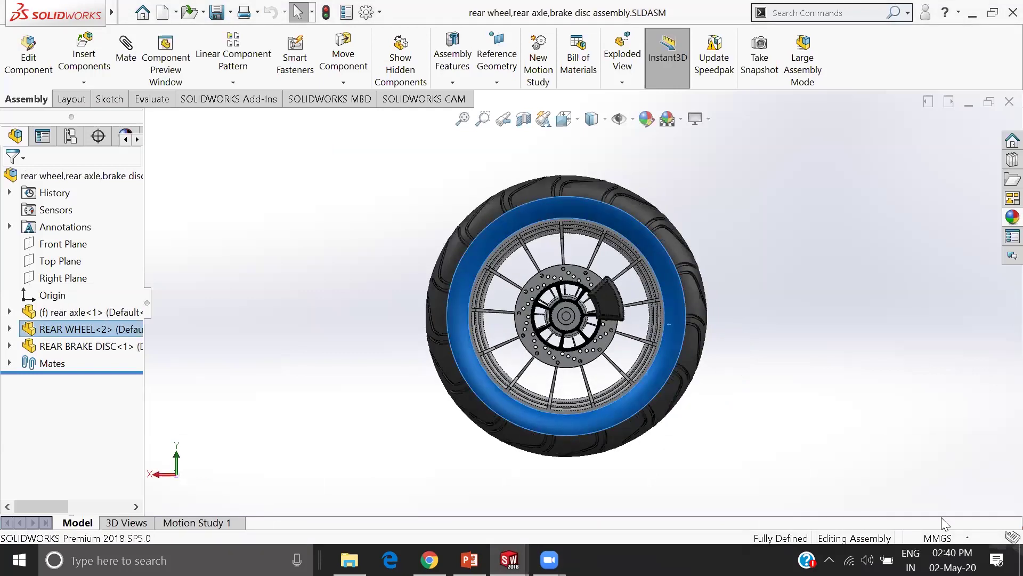
drag(942, 517, 393, 518)
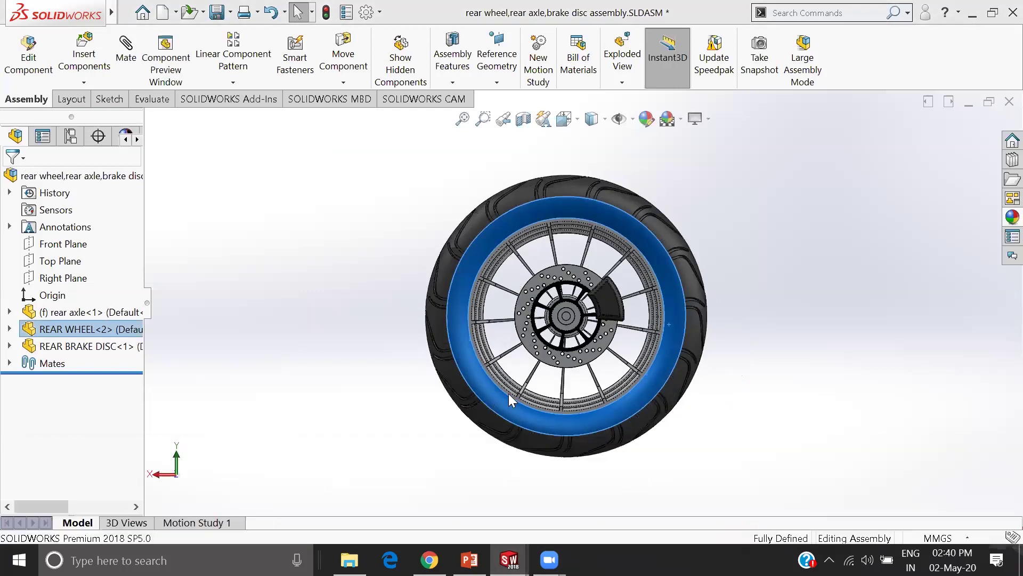
Bring up the chain assembly and move an outer chain plate along the upper run to drive the chain
key(ctrl+Tab)
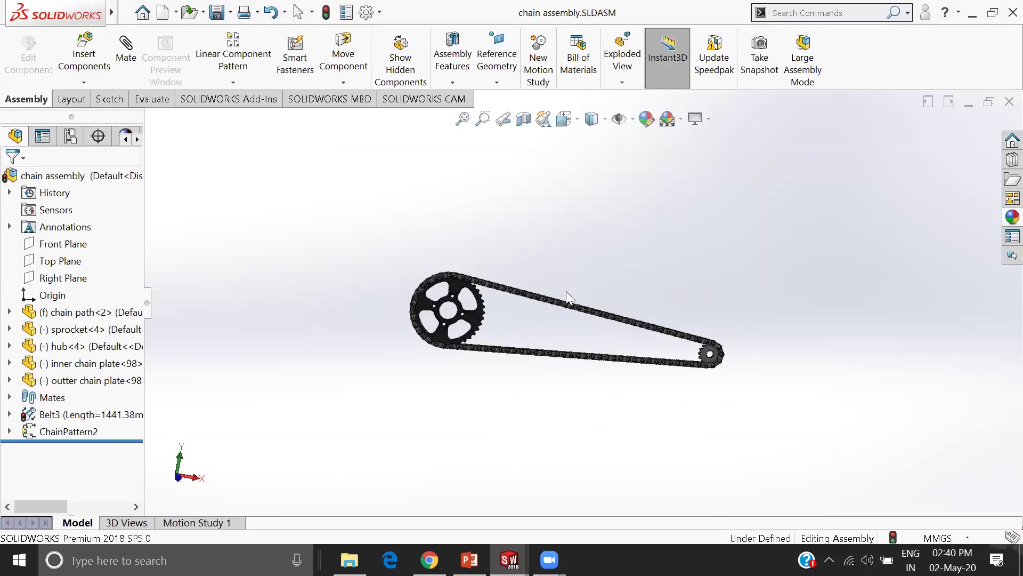
scroll(562, 272, down, 3)
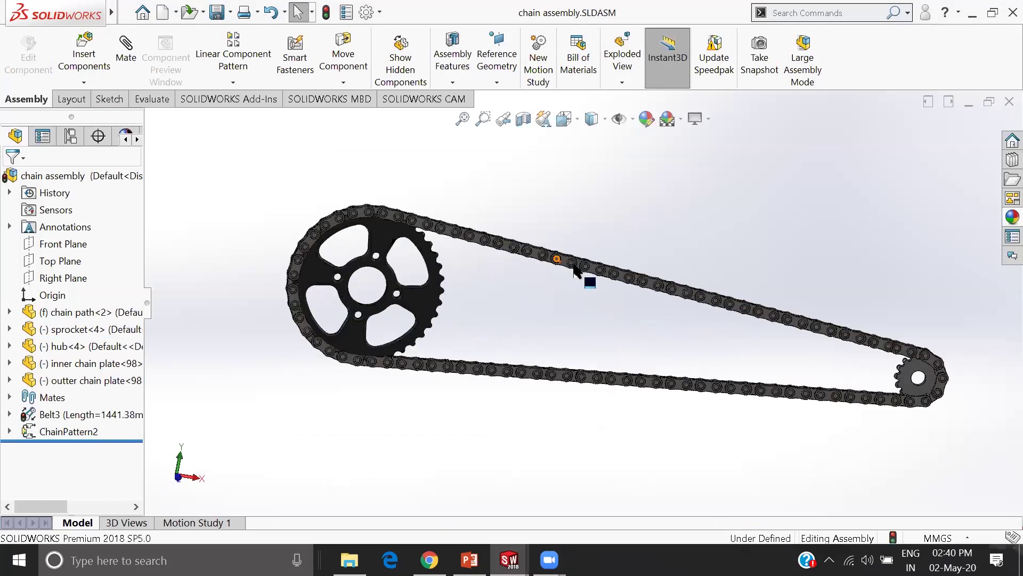
scroll(588, 279, down, 3)
drag(834, 333, 751, 350)
drag(616, 338, 388, 244)
scroll(488, 244, up, 4)
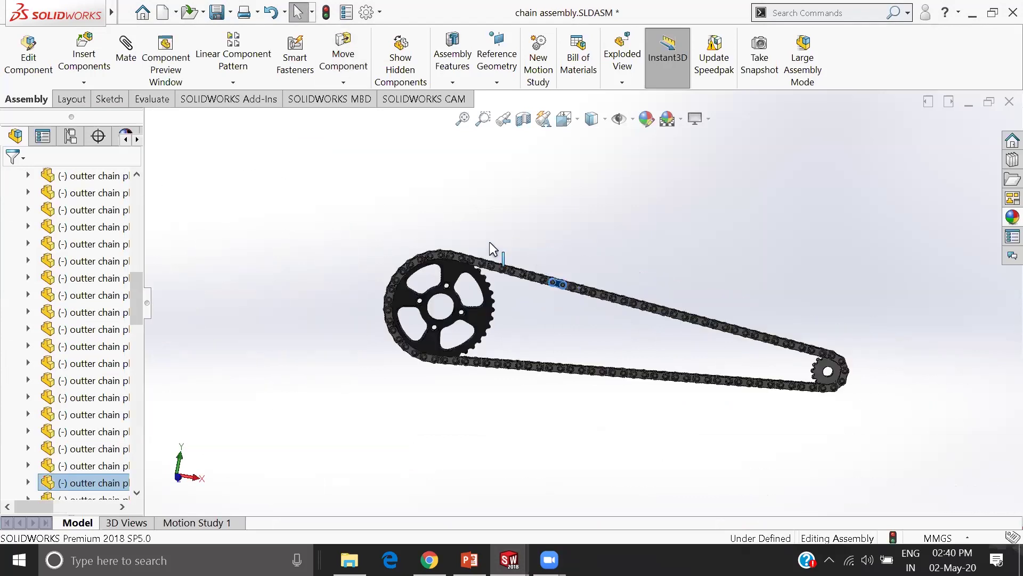
Move the selected outer chain plate farther along the upper run toward the small sprocket and collapse the ChainPattern2 component list
key(f)
click(488, 242)
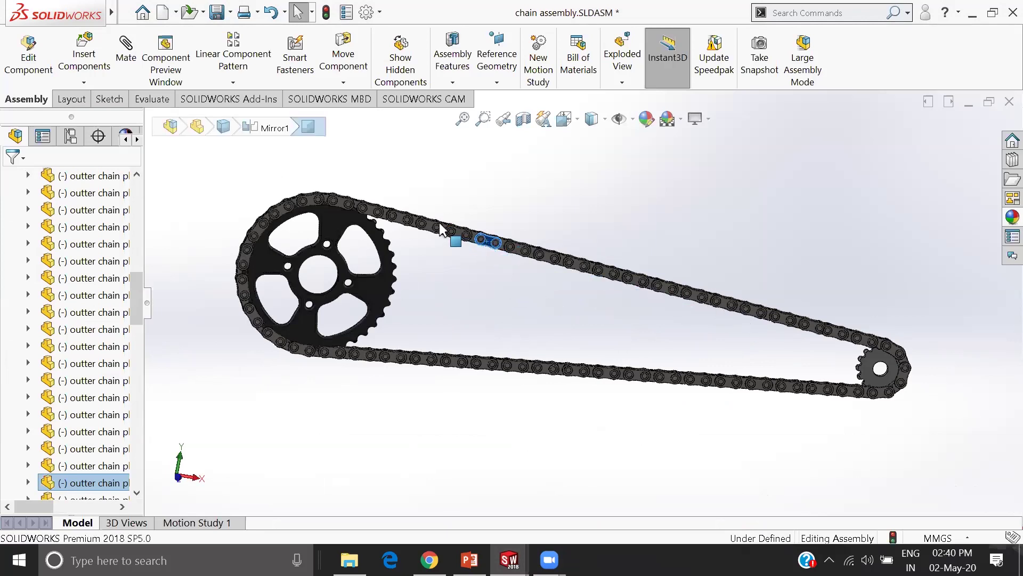
drag(456, 223, 142, 216)
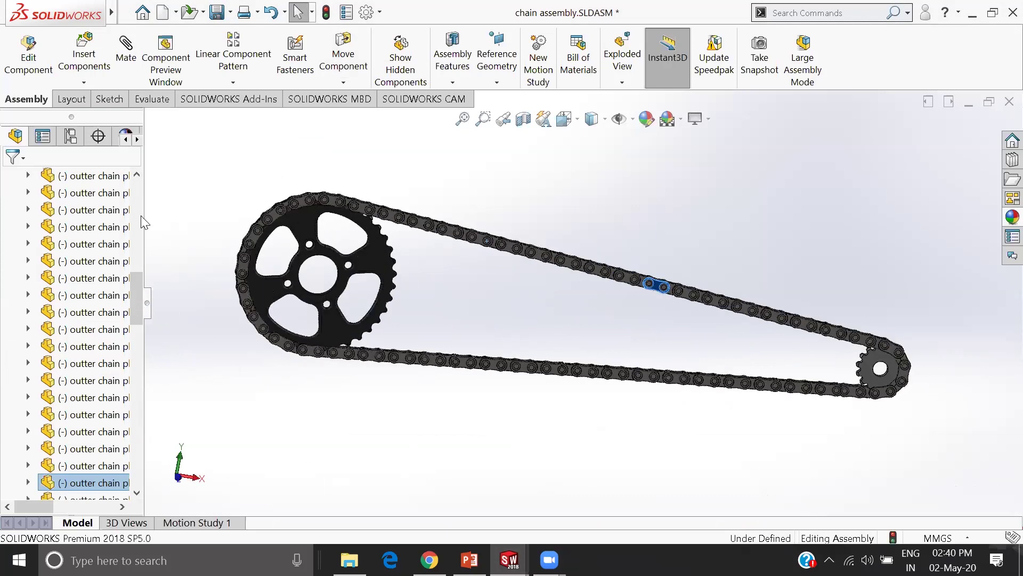
scroll(6, 410, up, 10)
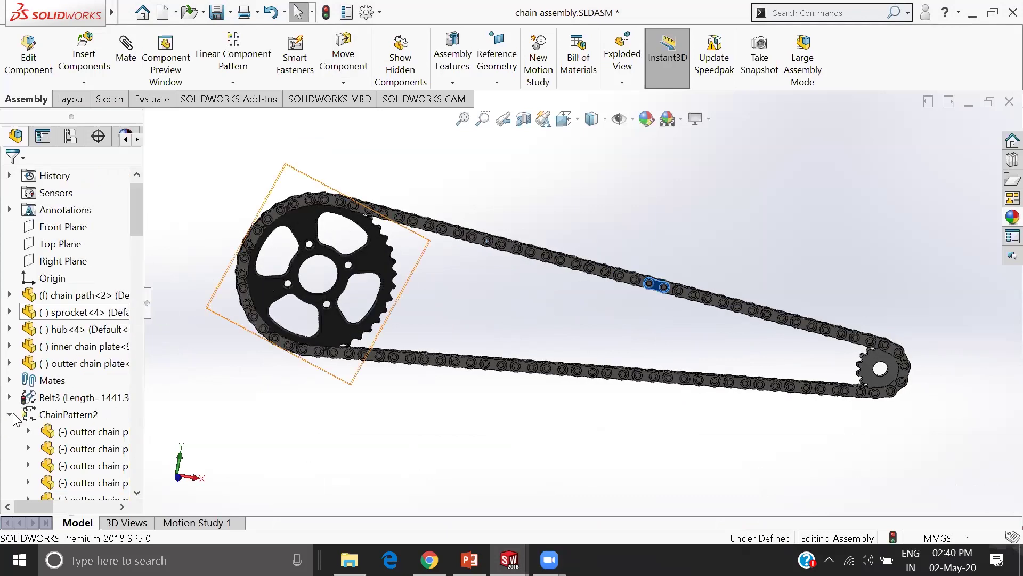
click(11, 414)
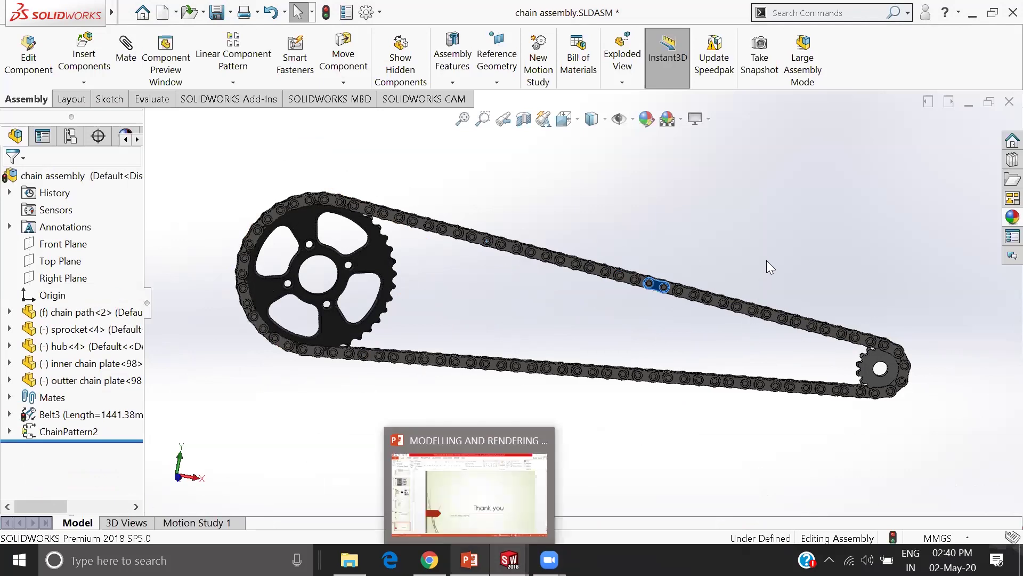
Bring up the main motorcycle assembly, rebuild it with the changed models and close the What's Wrong report
key(ctrl+Tab)
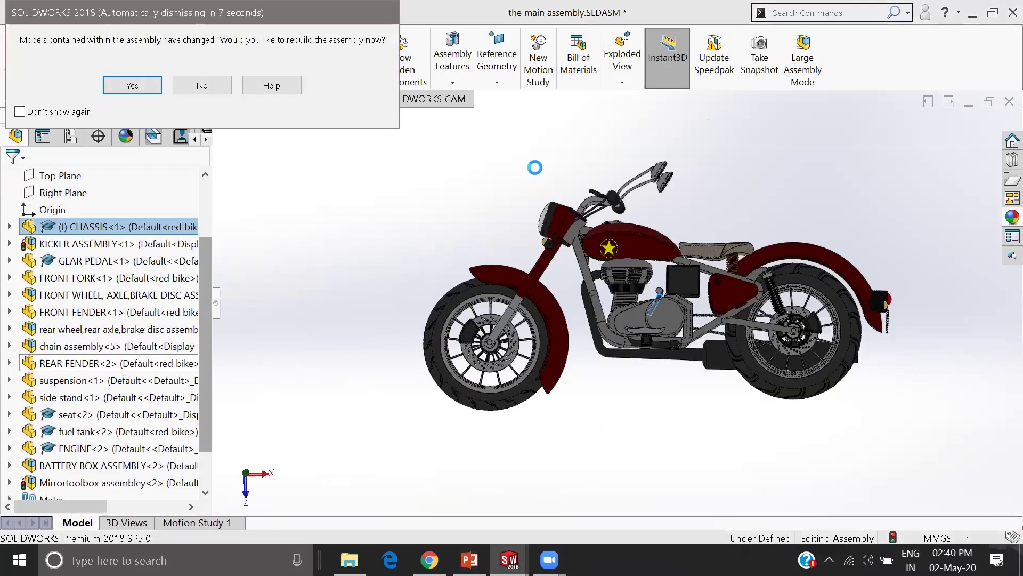
key(Return)
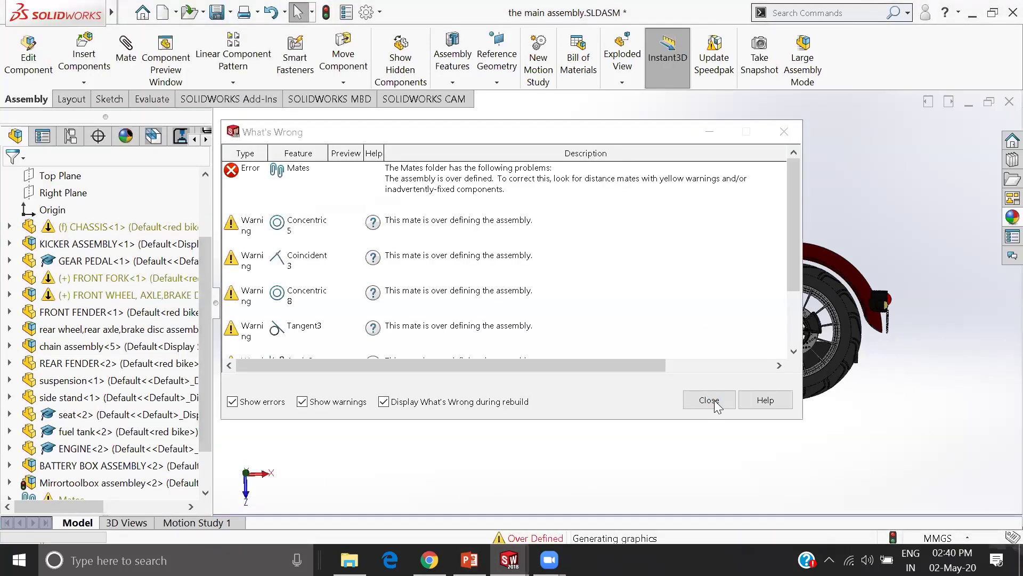
click(714, 402)
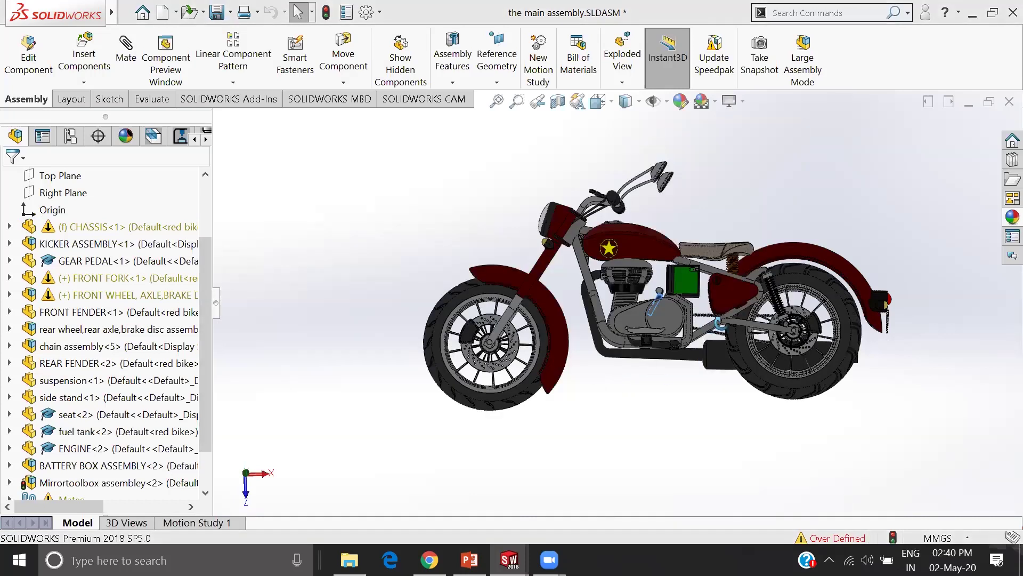
Bring up the battery box assembly and swing the battery box door toward its closed position
scroll(737, 373, down, 2)
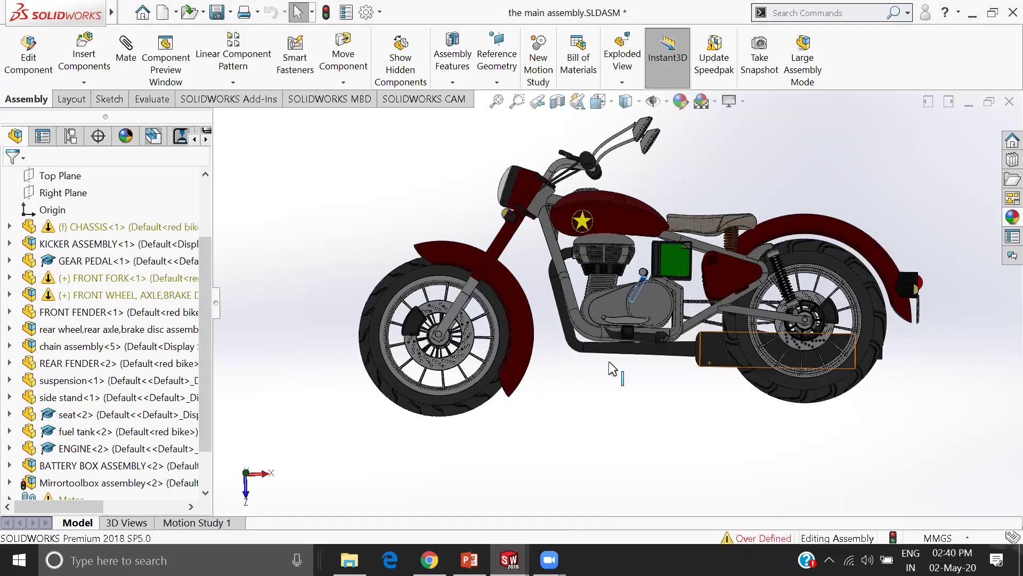
middle_drag(612, 372, 473, 382)
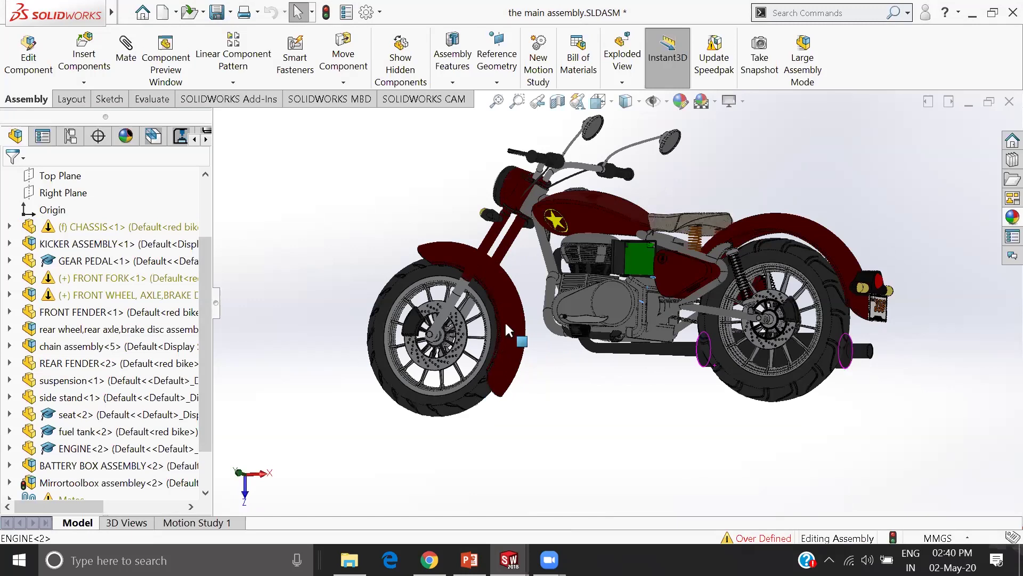
scroll(552, 257, down, 3)
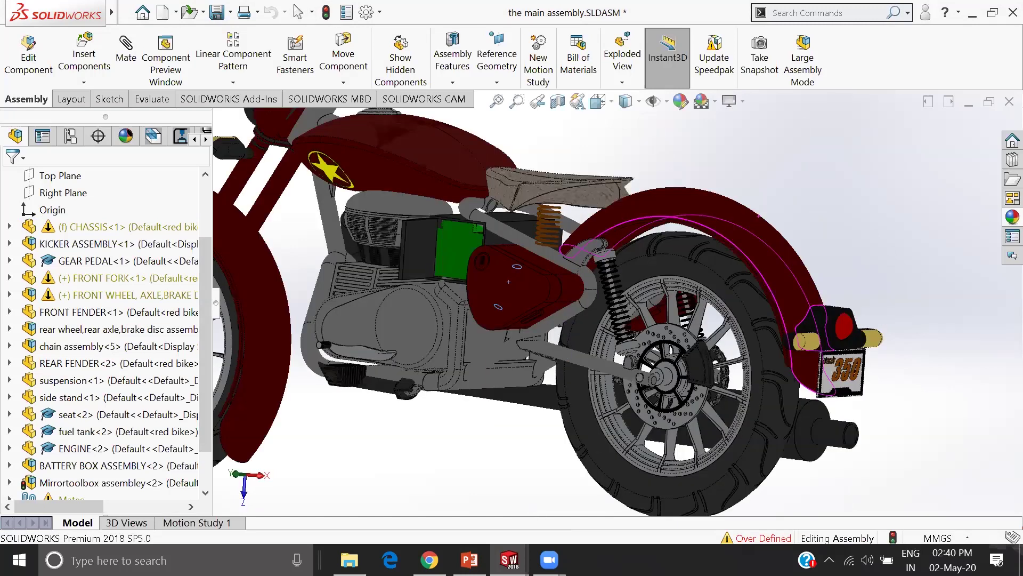
key(f)
scroll(581, 512, down, 1)
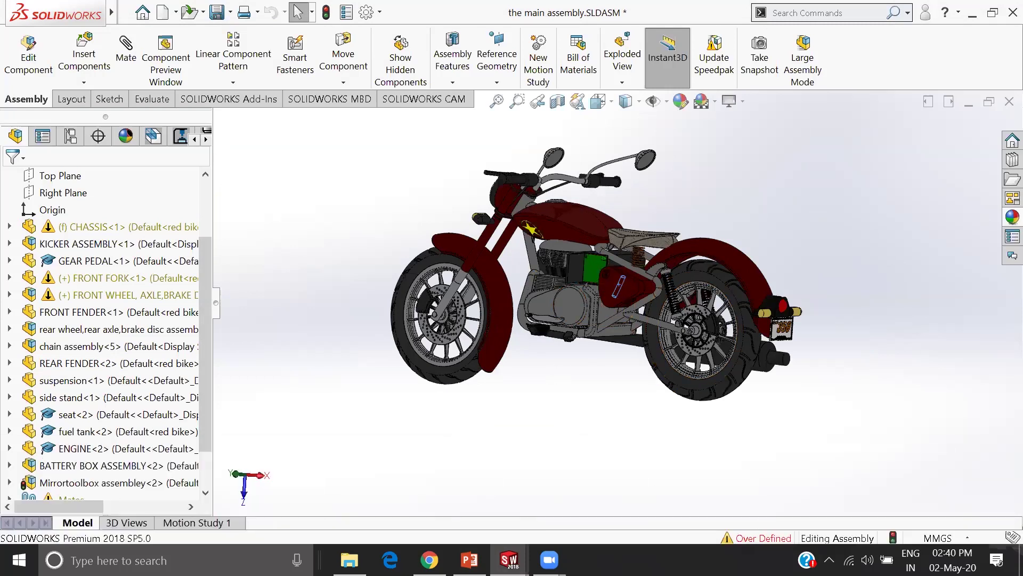
mouse_move(527, 545)
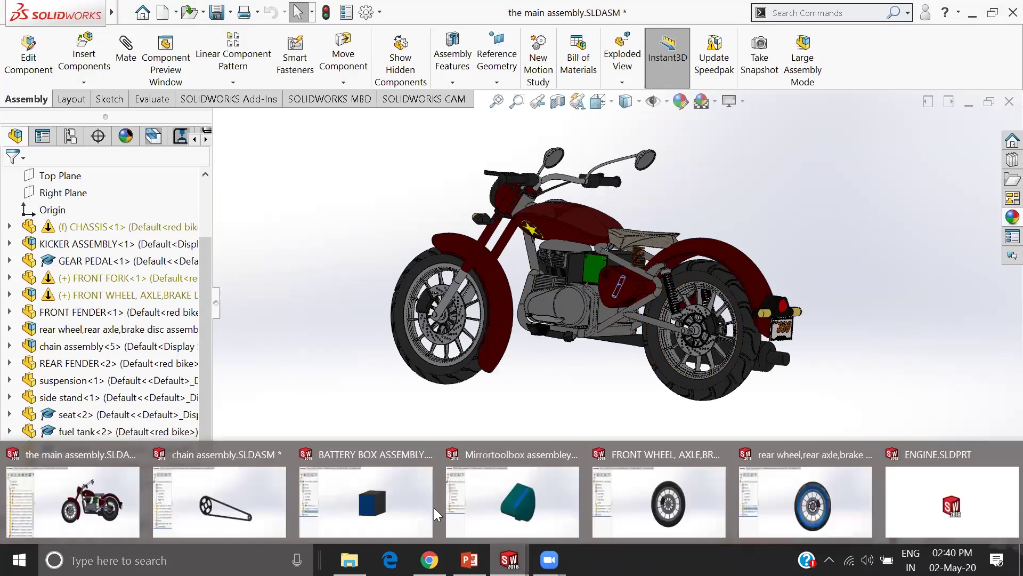
click(405, 500)
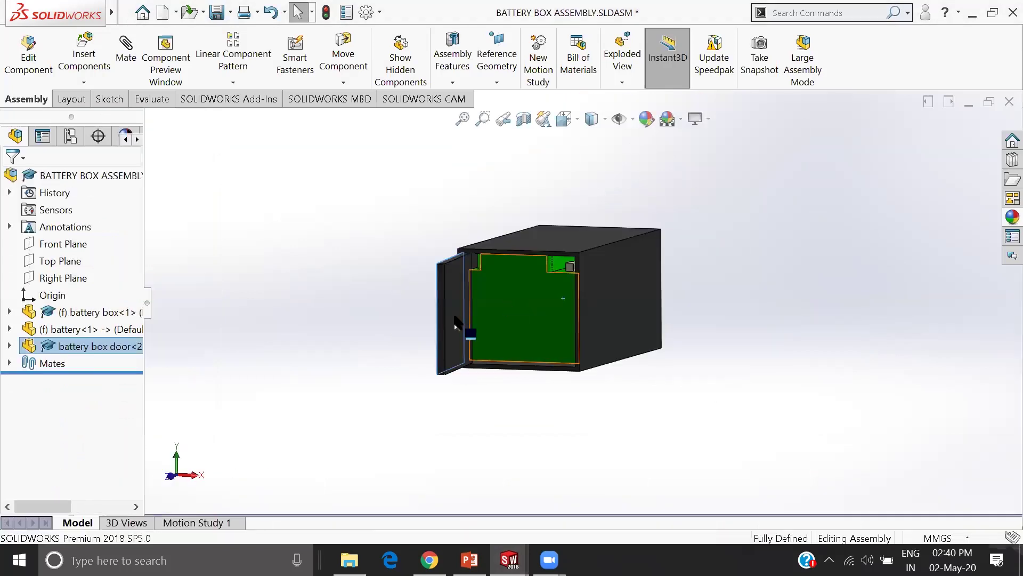
drag(455, 323, 566, 312)
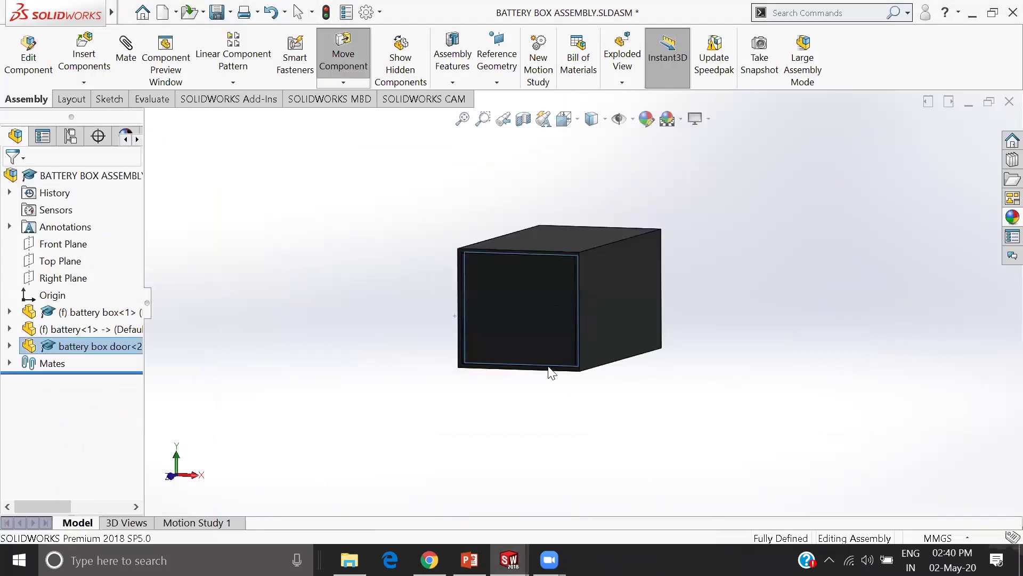
Return to the main motorcycle assembly and decline rebuilding it
click(510, 558)
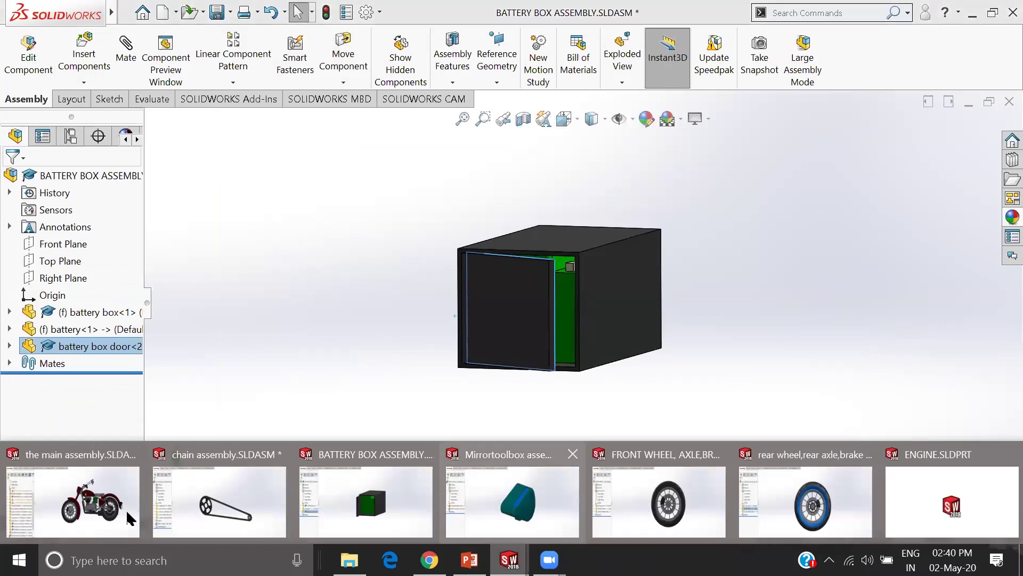
key(ctrl+Tab)
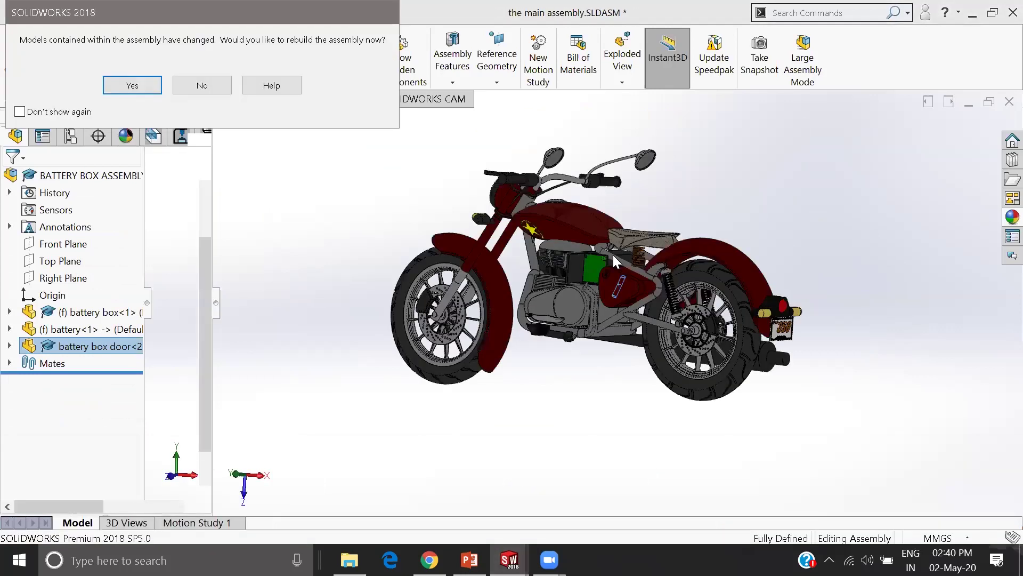
click(202, 85)
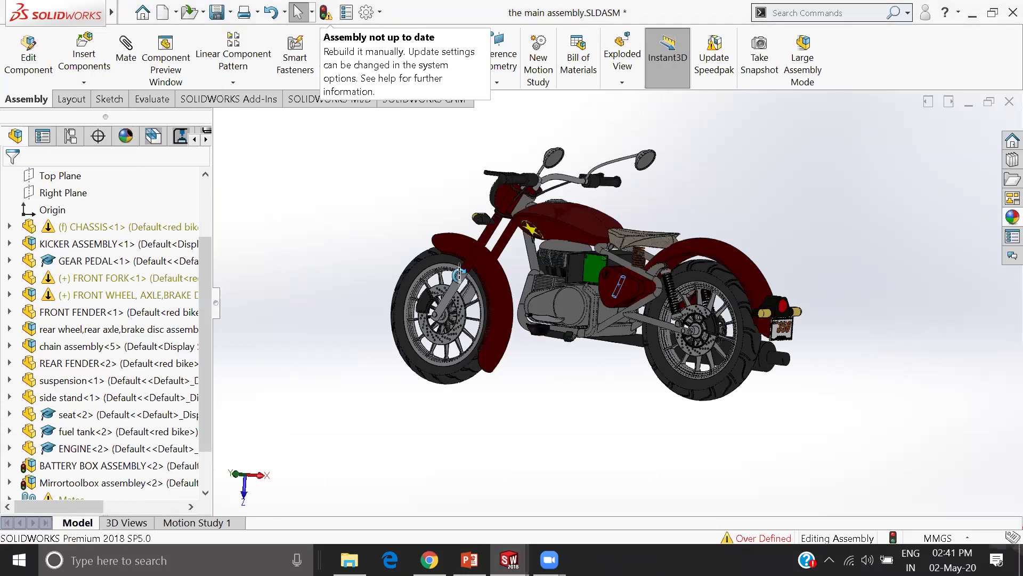
Try to swing the kicker lever beside the engine on the exhaust side of the motorcycle
scroll(655, 306, down, 2)
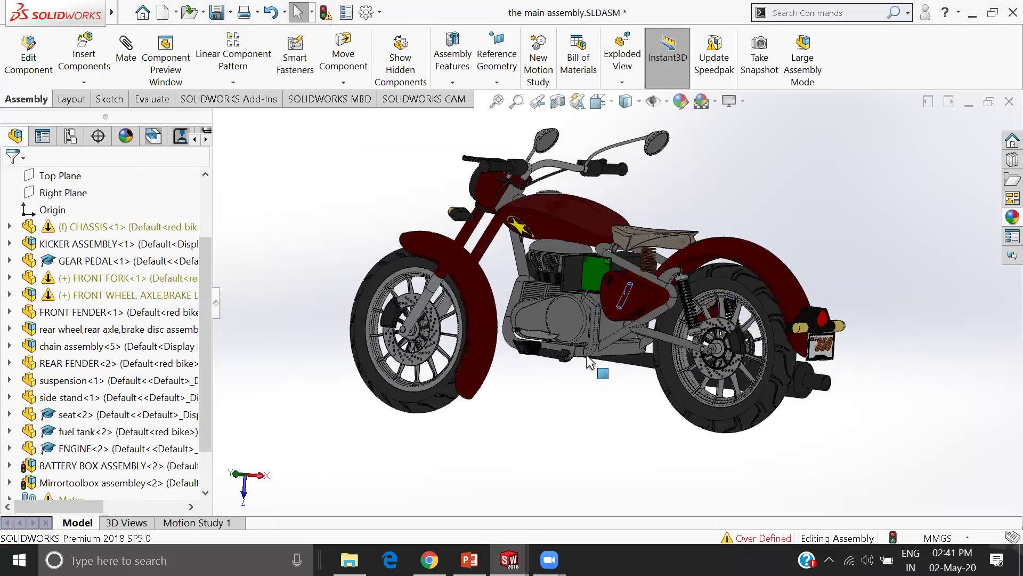
middle_drag(589, 356, 596, 396)
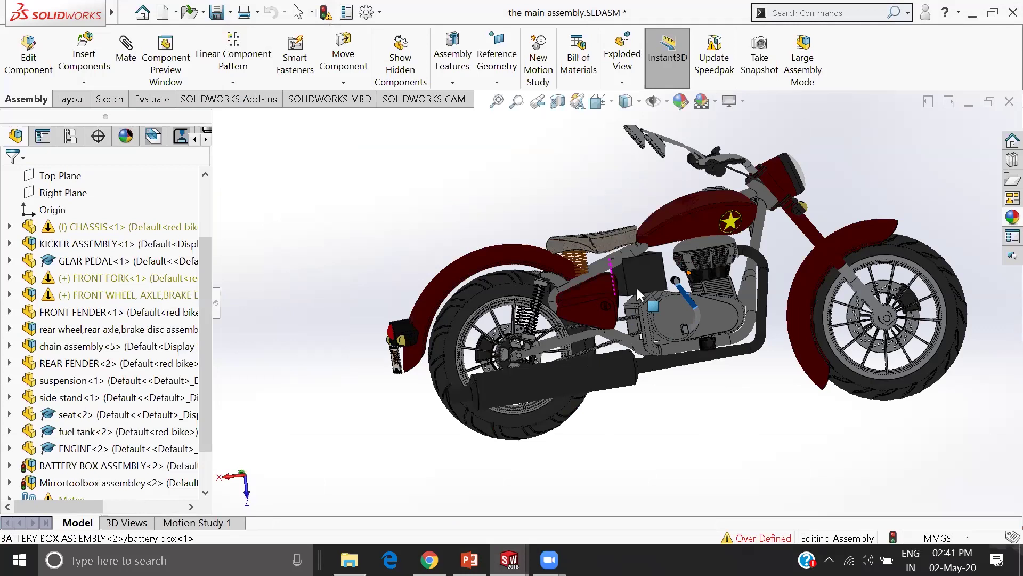
scroll(746, 274, down, 2)
drag(661, 304, 852, 303)
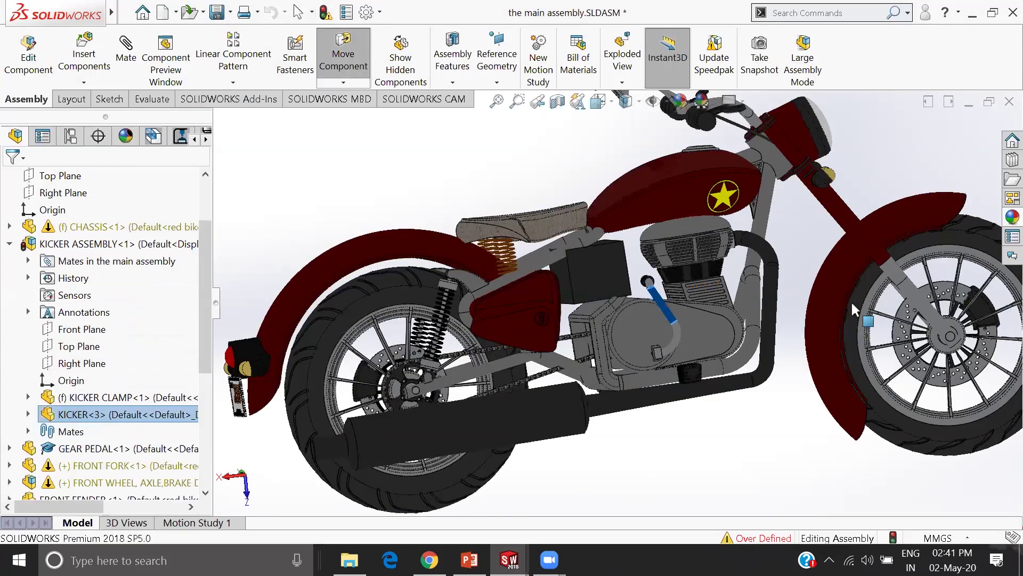
View the whole motorcycle from the exhaust side and collapse the KICKER ASSEMBLY component list
scroll(806, 356, up, 2)
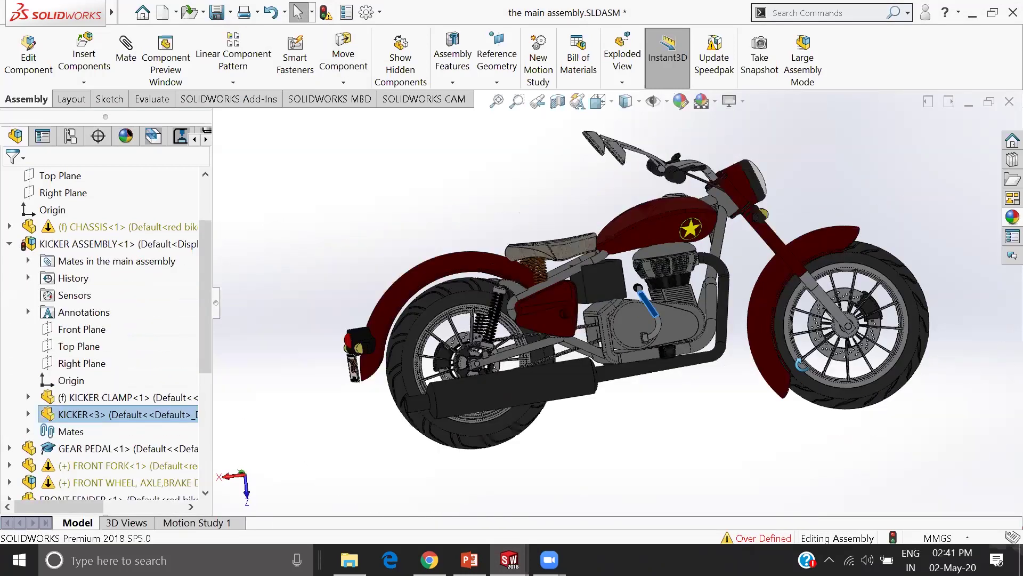
scroll(801, 364, up, 2)
middle_drag(801, 364, 829, 323)
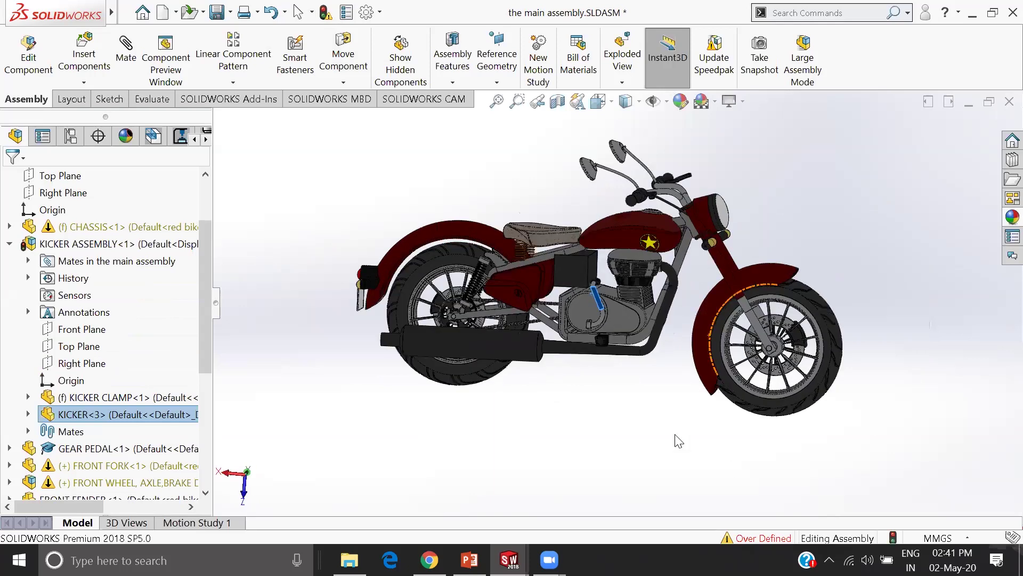
scroll(645, 321, down, 2)
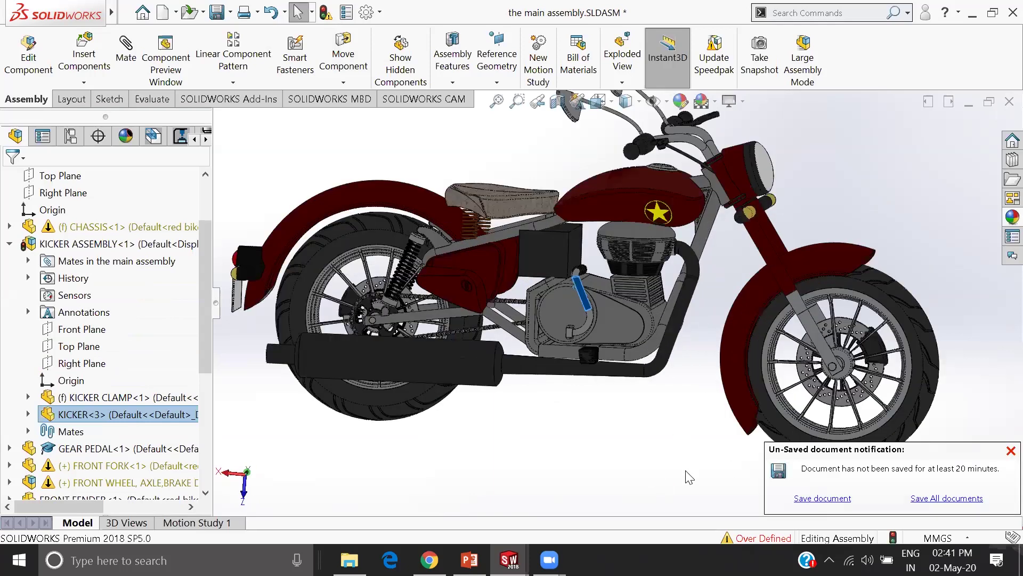
click(9, 245)
scroll(544, 383, up, 2)
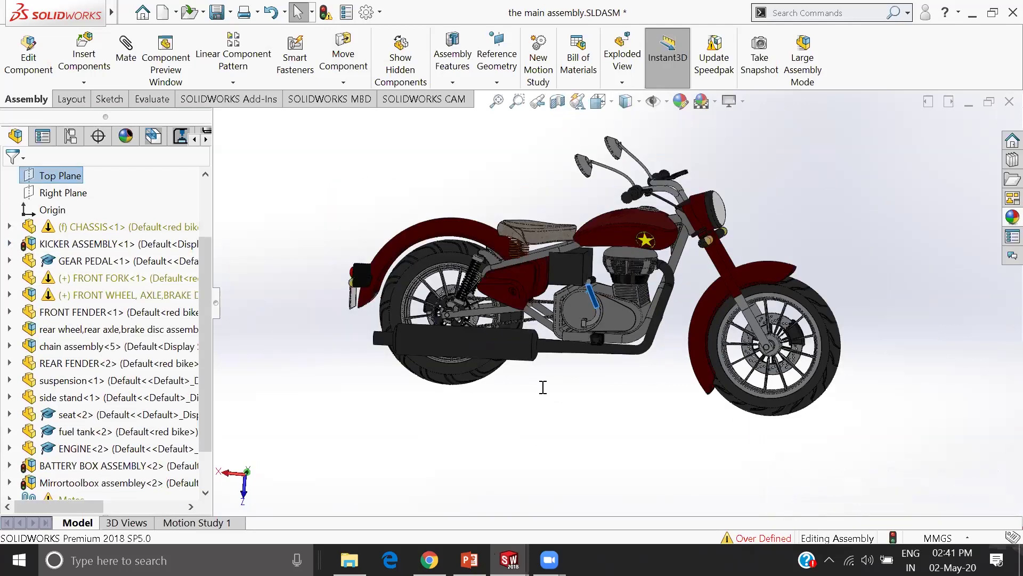